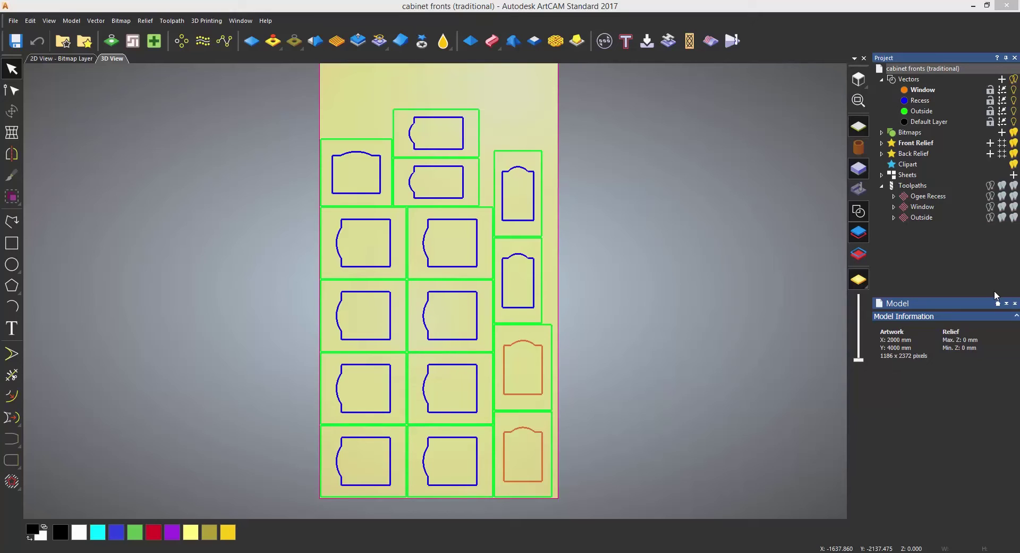
- Select the Outside layer and bring up the Ogee Recess toolpath's options for simulation
left_click(922, 110)
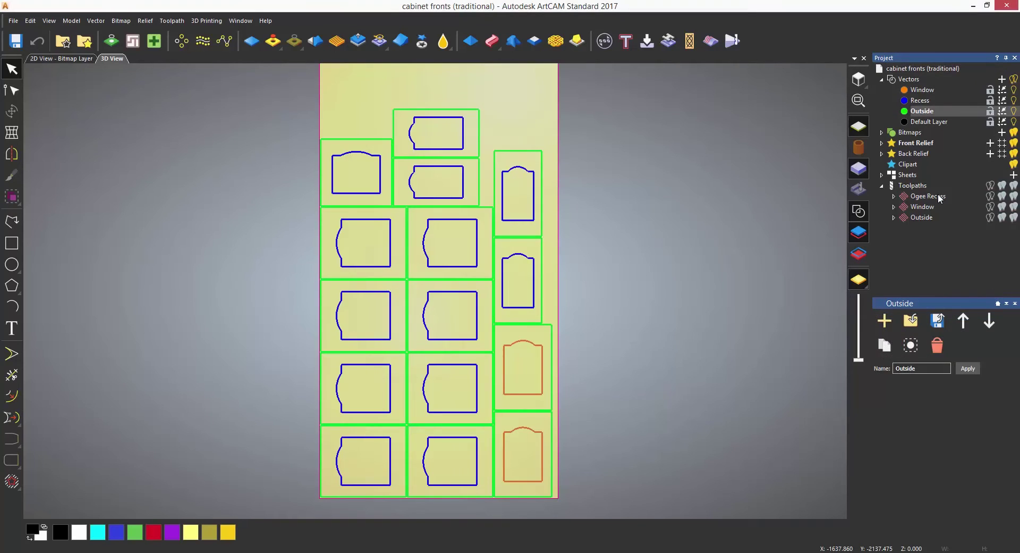
right_click(939, 196)
- Simulate the Ogee Recess toolpath on the 0 to -18 mm block at faster speed
left_click(936, 308)
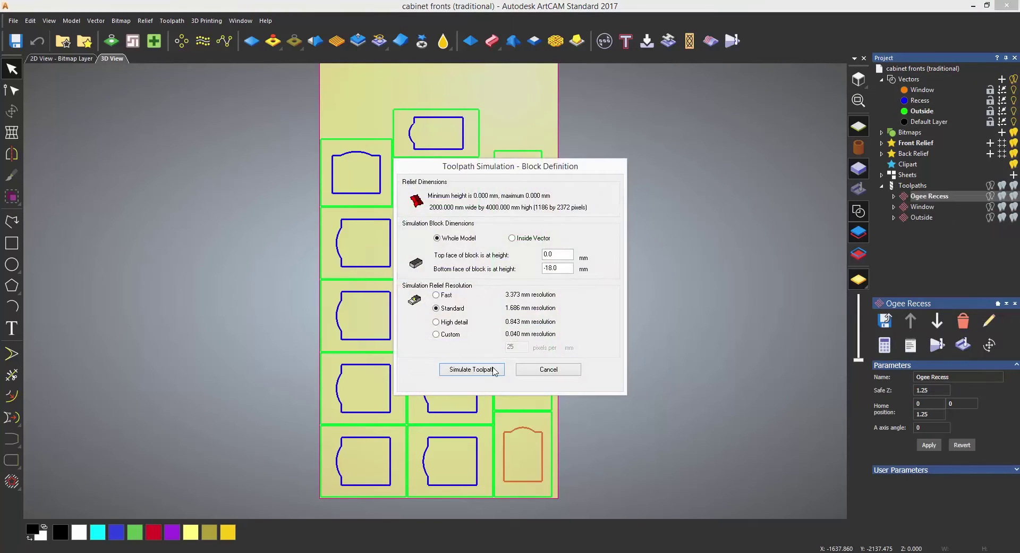
left_click(458, 364)
left_click(93, 90)
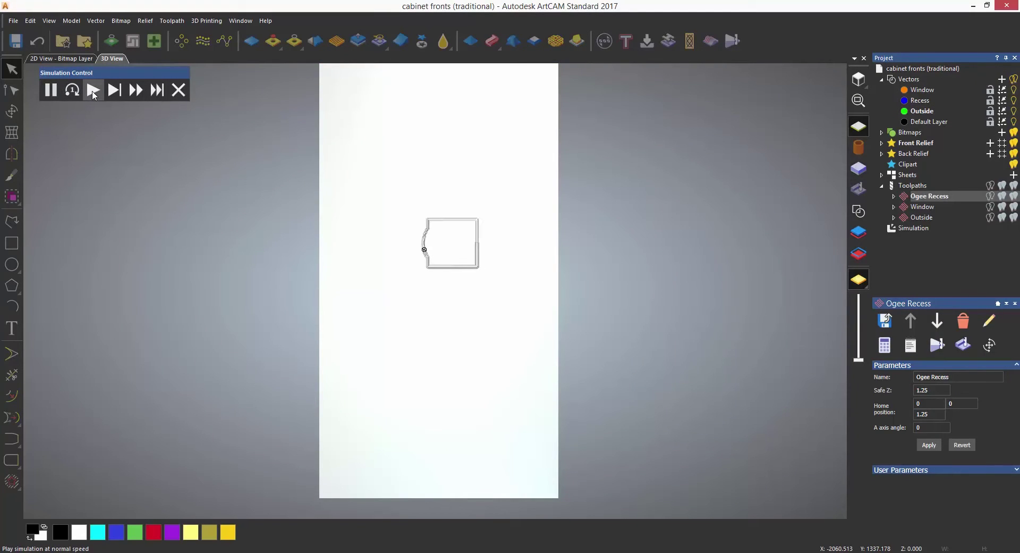
left_click(136, 90)
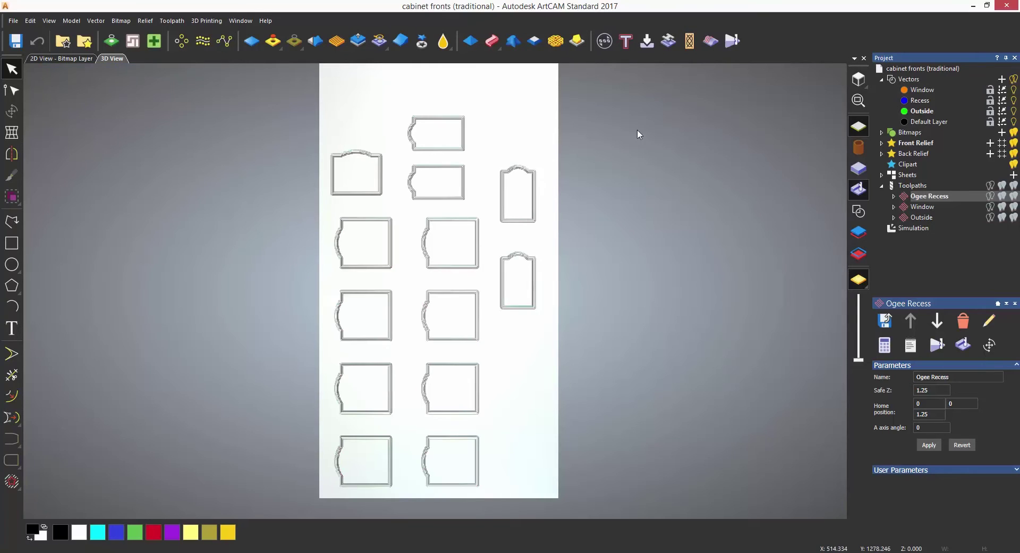
- Simulate the Window and Outside toolpaths on the same block
right_click(918, 207)
left_click(934, 307)
left_click(93, 92)
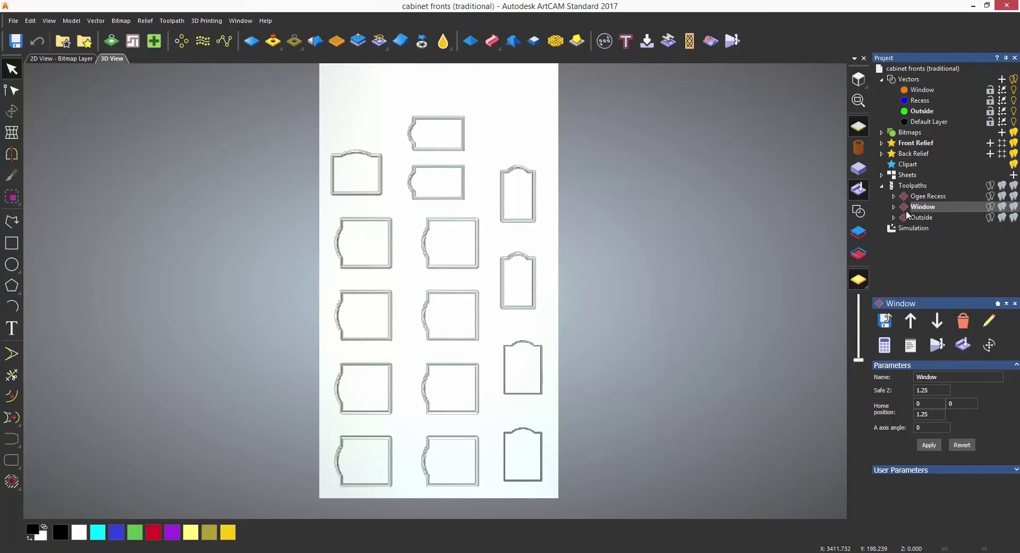
right_click(919, 218)
left_click(956, 328)
left_click(93, 90)
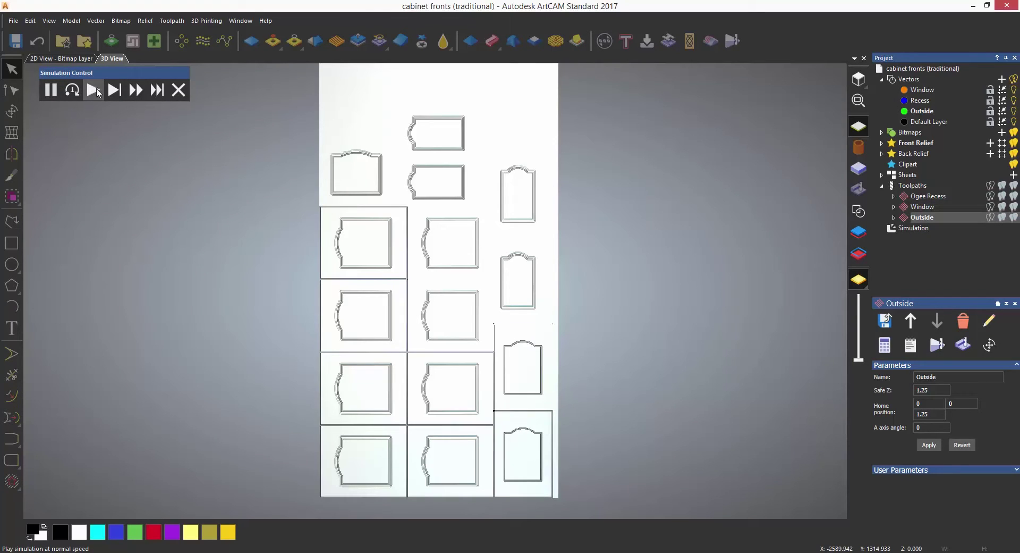
- Auto-delete the waste material around the simulated cabinet door panels
left_click(914, 229)
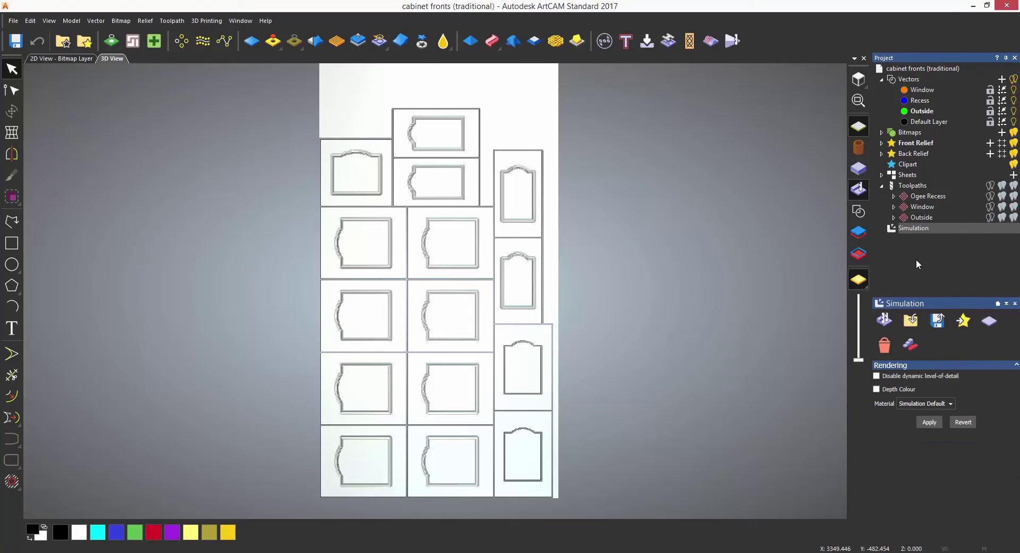
left_click(911, 345)
left_click(942, 91)
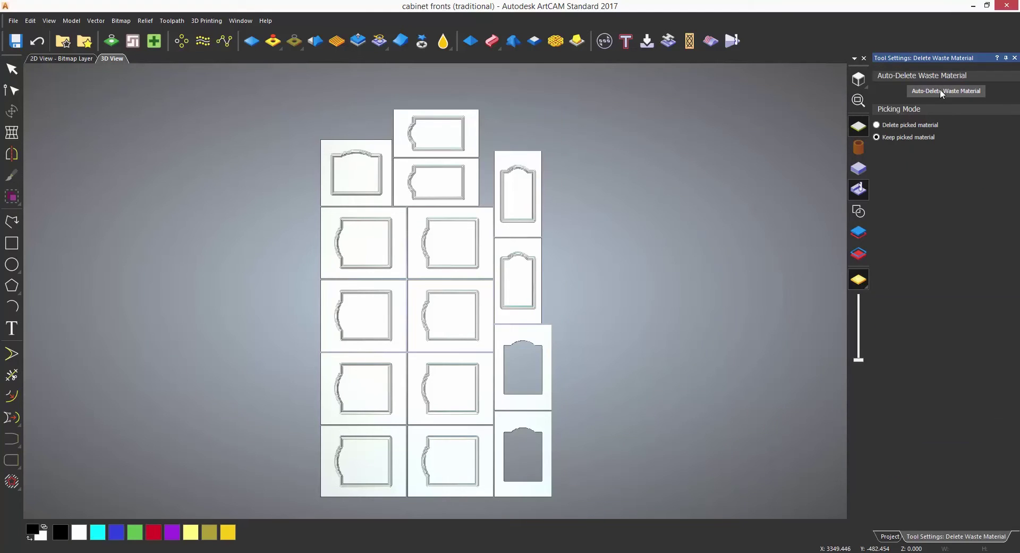
left_click(1015, 57)
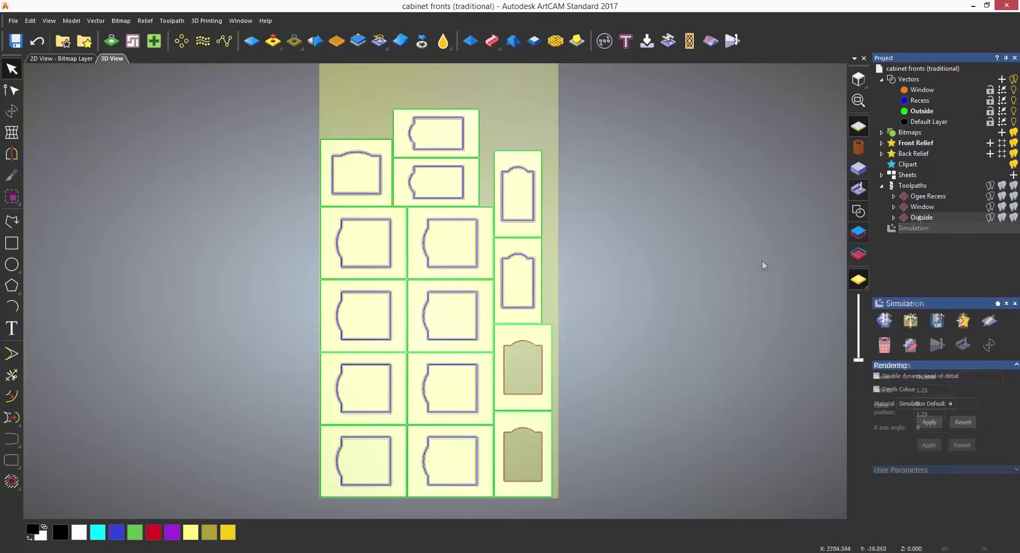
left_click(922, 197)
- Verify in the Ogee Recess profiling settings that Recess is the selected vector layer
right_click(921, 196)
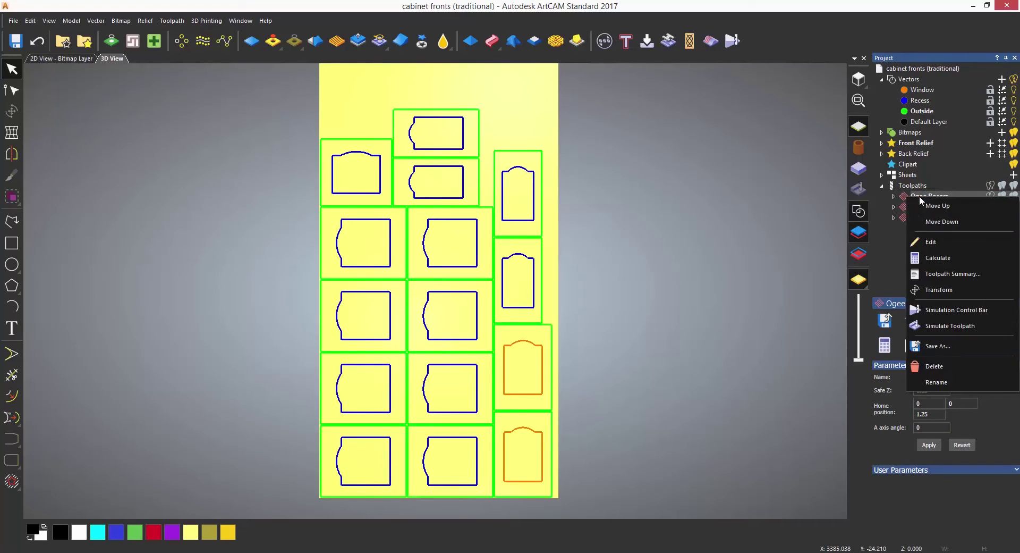
left_click(929, 239)
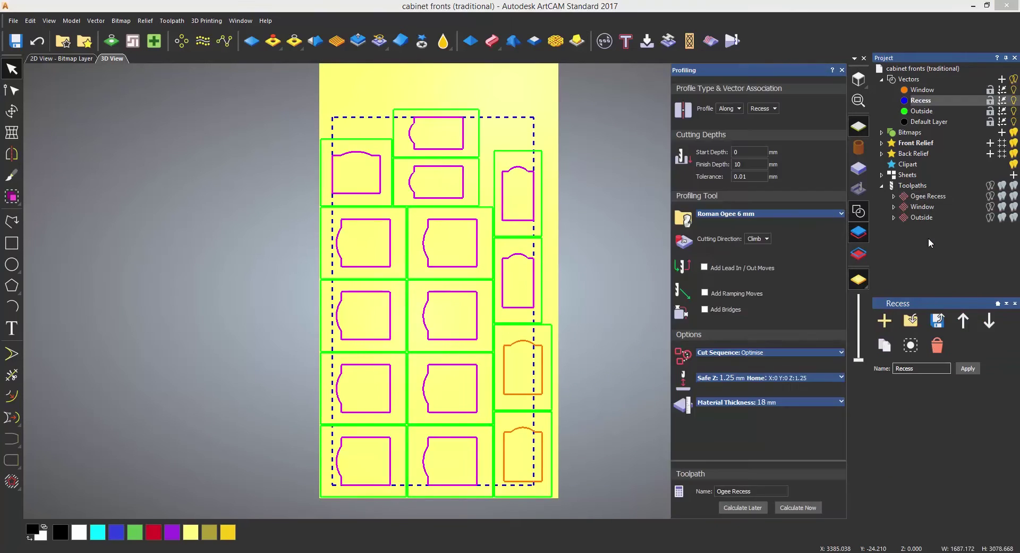
left_click(775, 109)
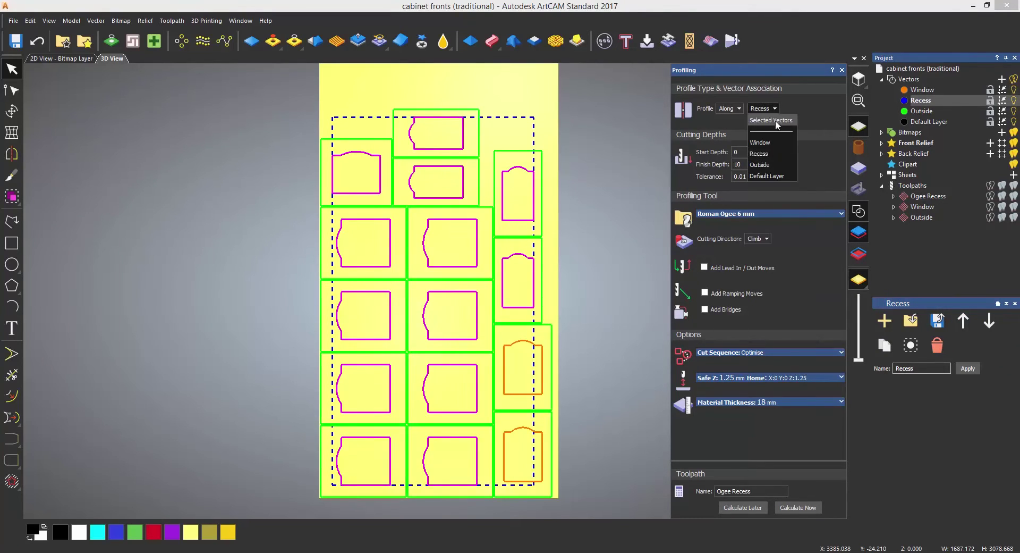
left_click(830, 119)
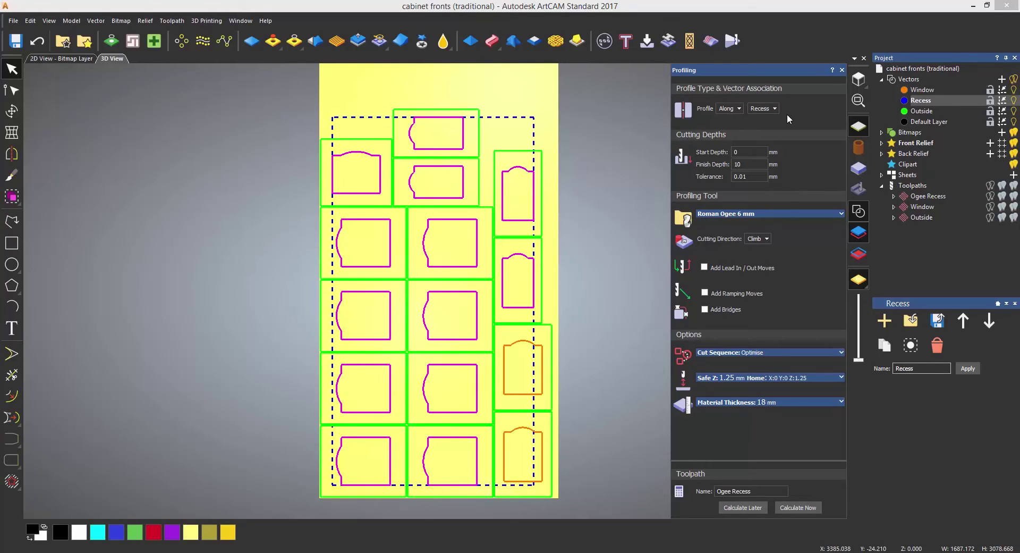
left_click(842, 71)
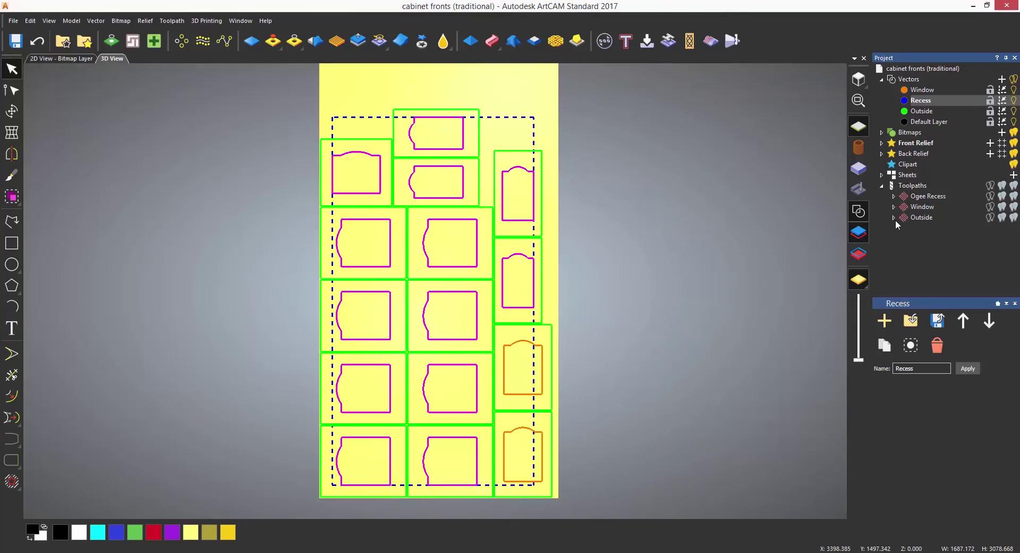
left_click(912, 185)
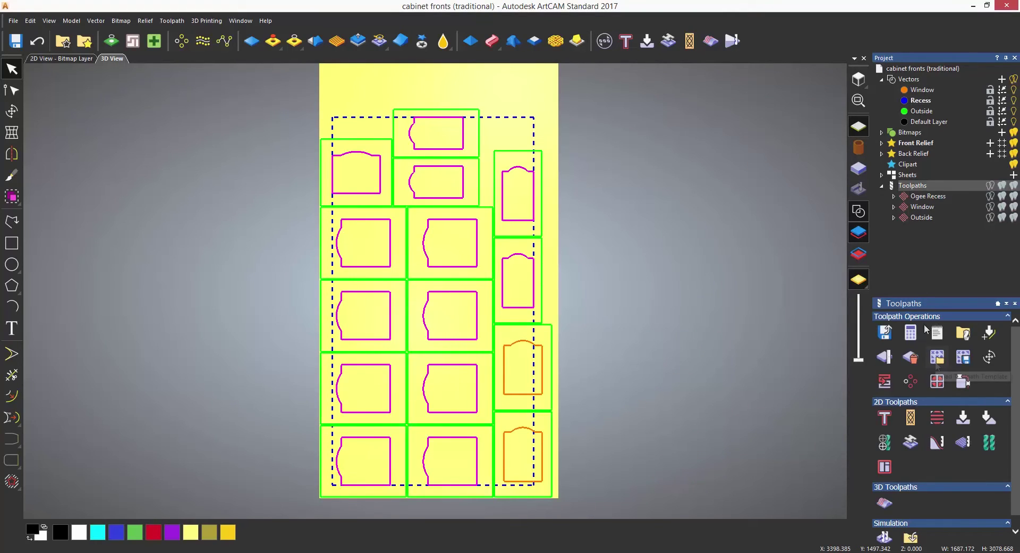
- Save the current toolpaths as a template named Cabinet
left_click(963, 357)
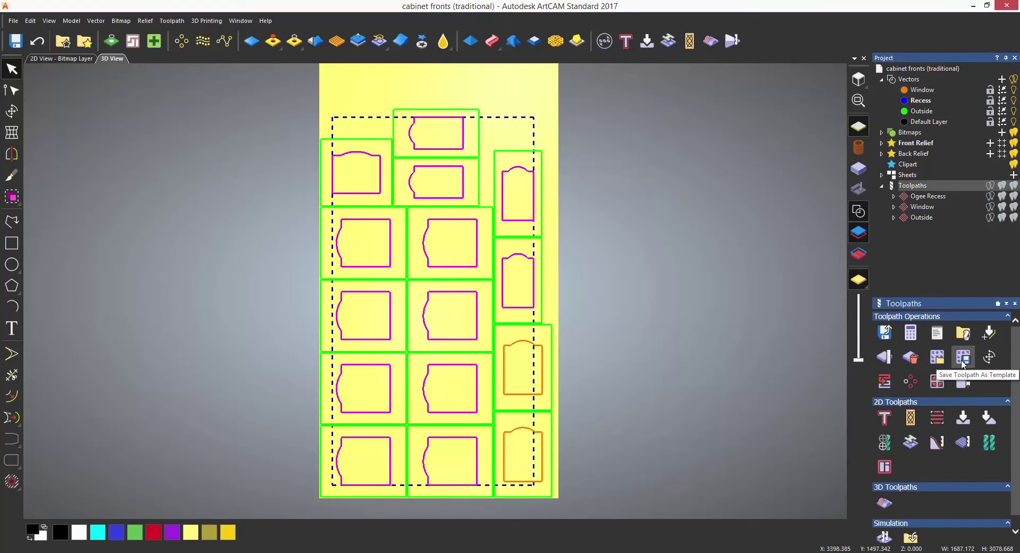
left_click(962, 360)
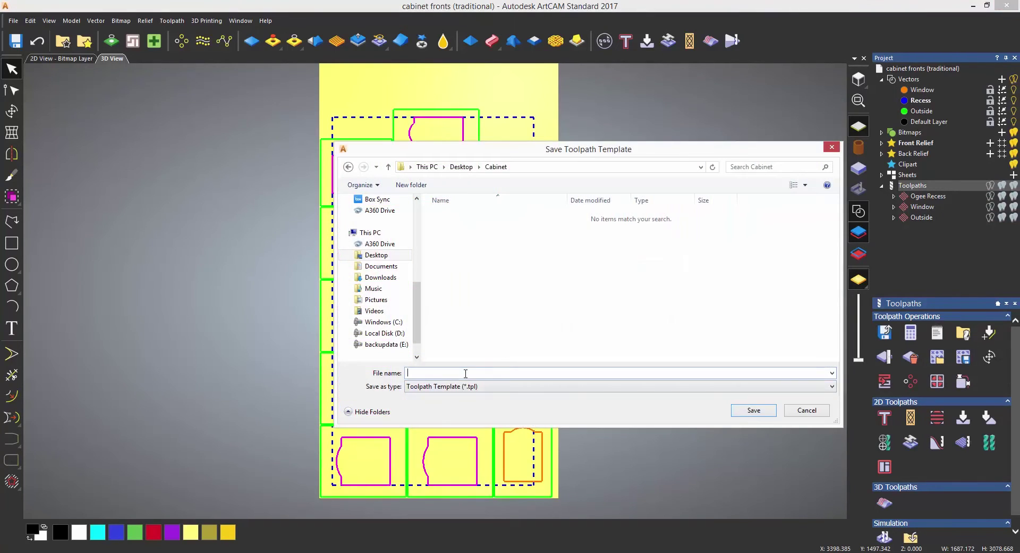
type("Cabinet")
key("Return")
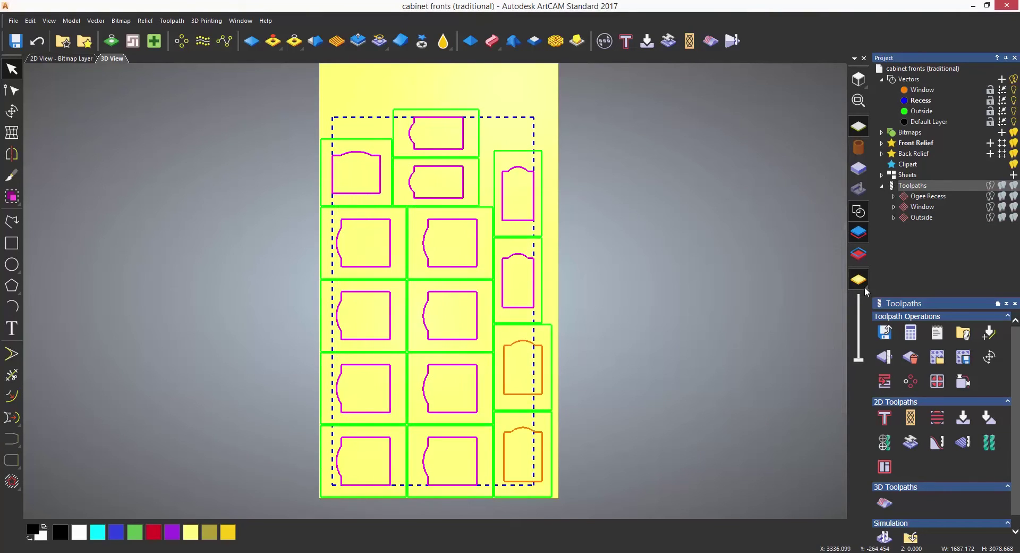
- Start a new 2000 x 4000 mm model, answering the unsaved-changes prompt
left_click(13, 21)
left_click(26, 26)
type("2000")
key("Tab")
type("4000")
left_click(590, 358)
left_click(520, 303)
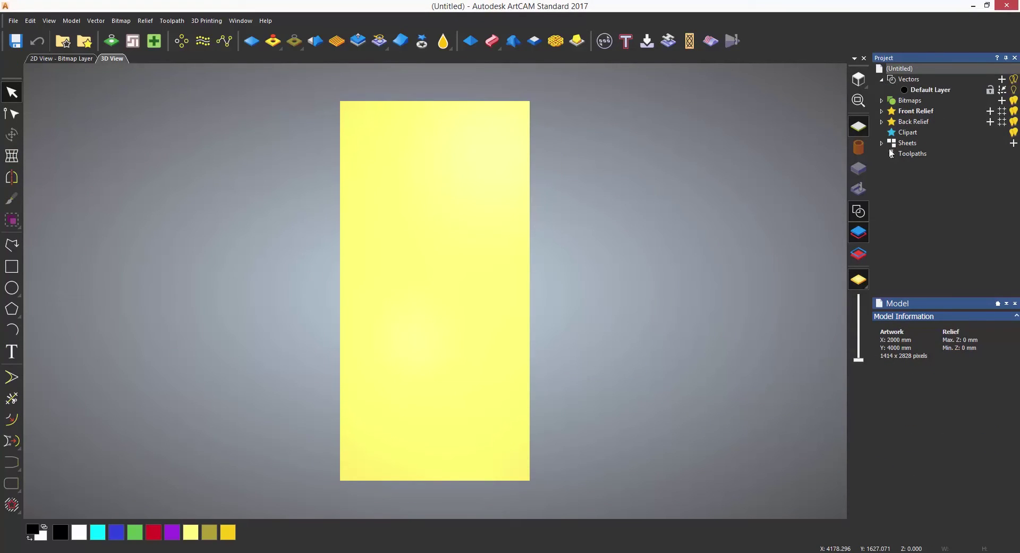
- Import country style.dxf centred in the model, then deselect the imported vectors
left_click(98, 21)
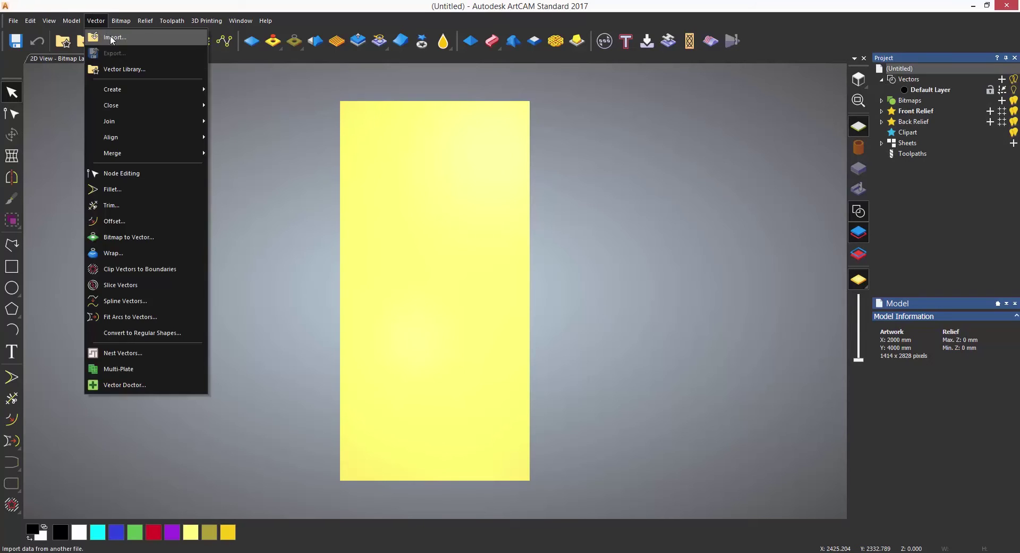
left_click(109, 33)
left_click(477, 229)
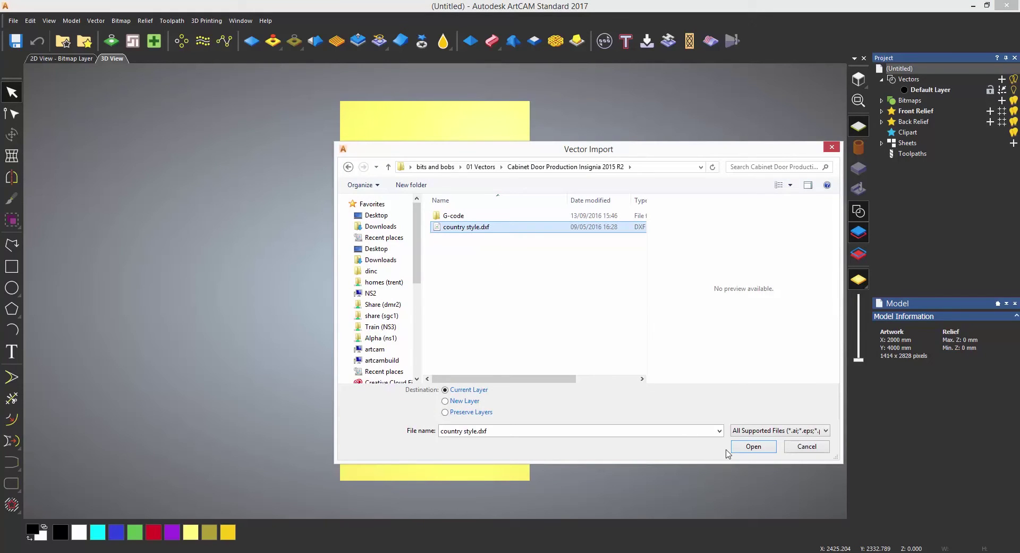
left_click(753, 447)
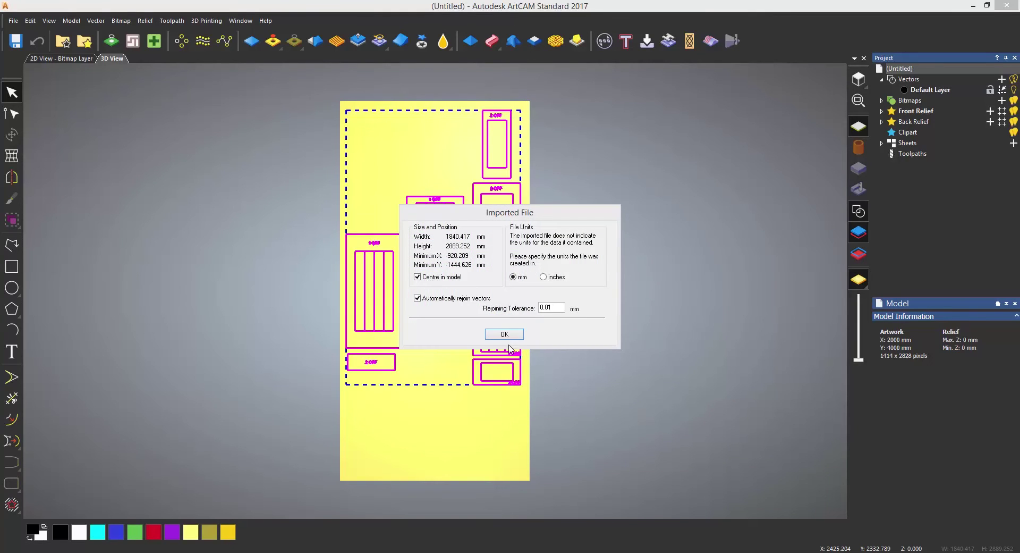
left_click(502, 335)
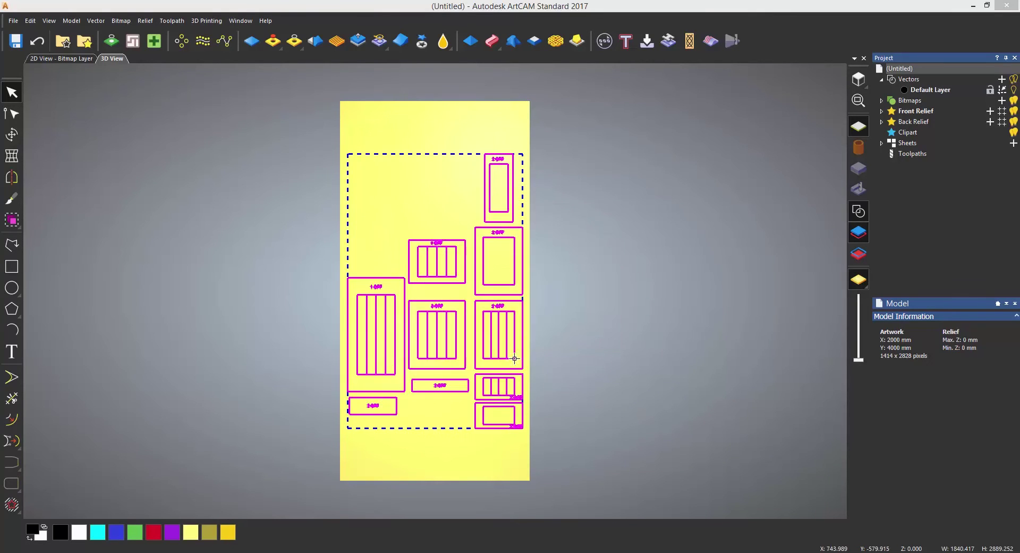
left_click(532, 355)
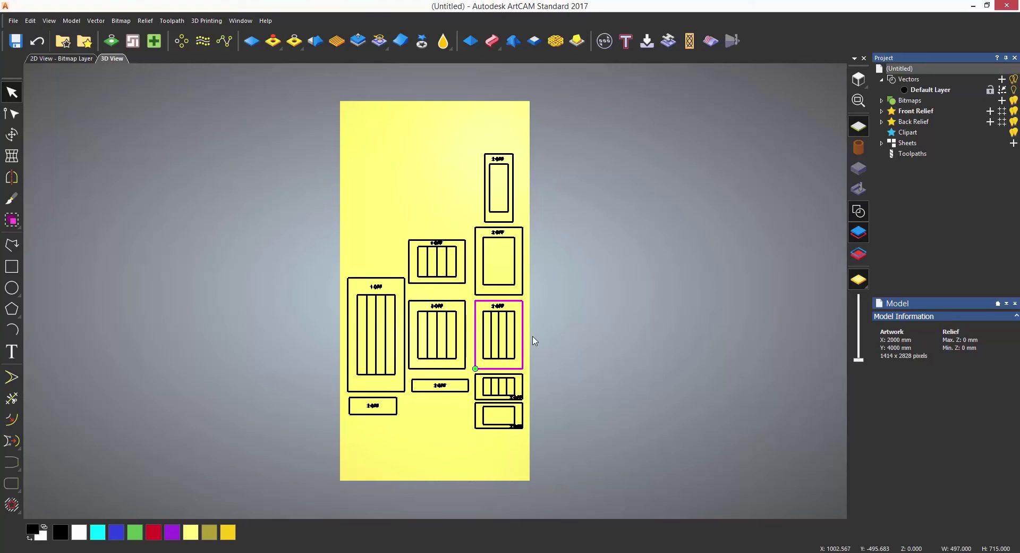
scroll(608, 231, "up", 2)
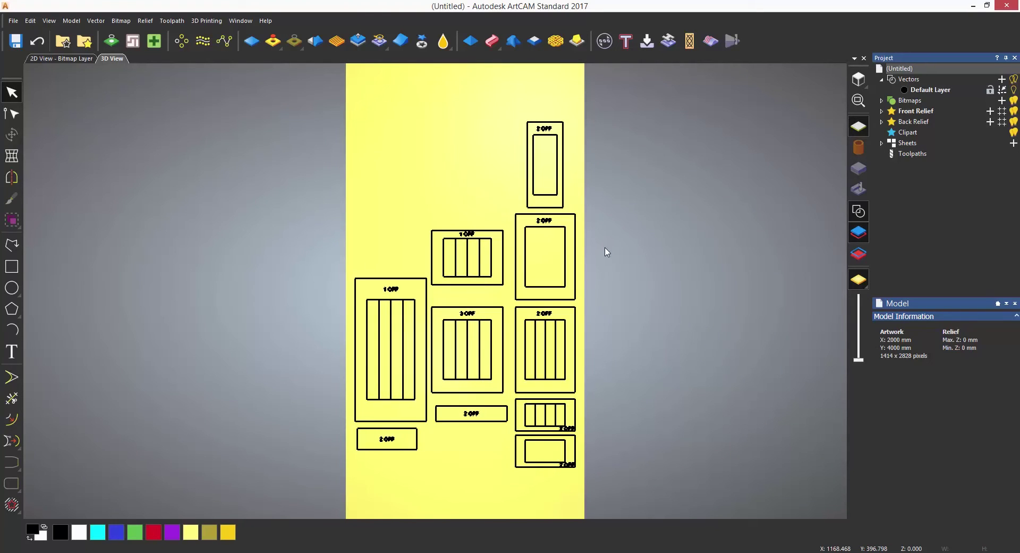
- Create a vector layer named Recess and colour it blue
right_click(915, 81)
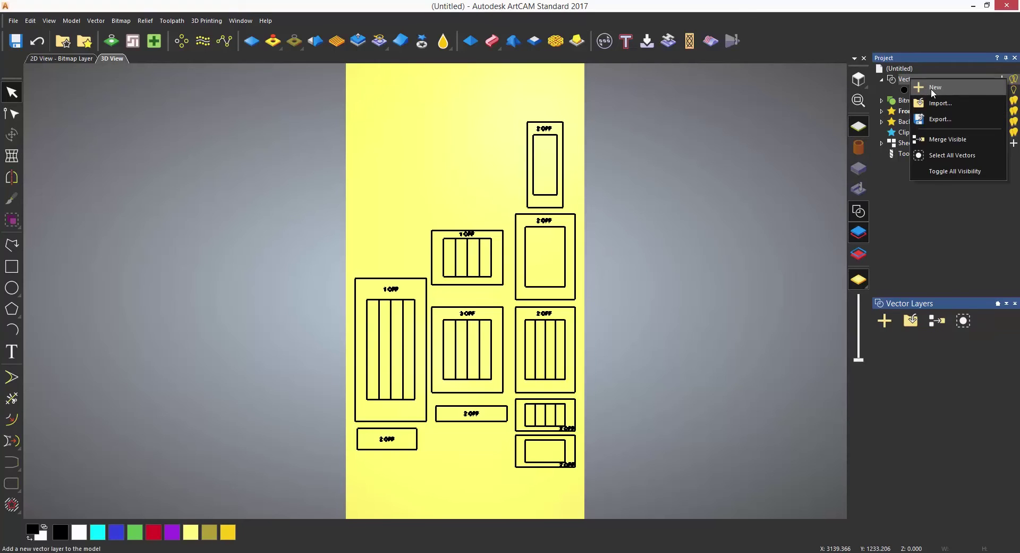
left_click(931, 88)
type("Recess")
key("Return")
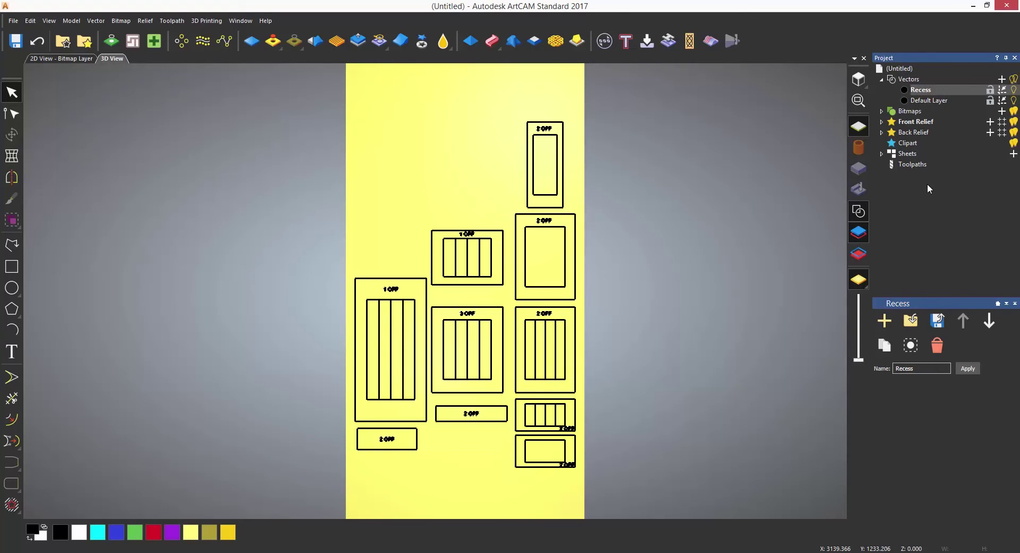
left_click(905, 90)
left_click(456, 260)
left_click(421, 353)
- Add two more vector layers named Window and Outside1
left_click(1001, 79)
type("Window")
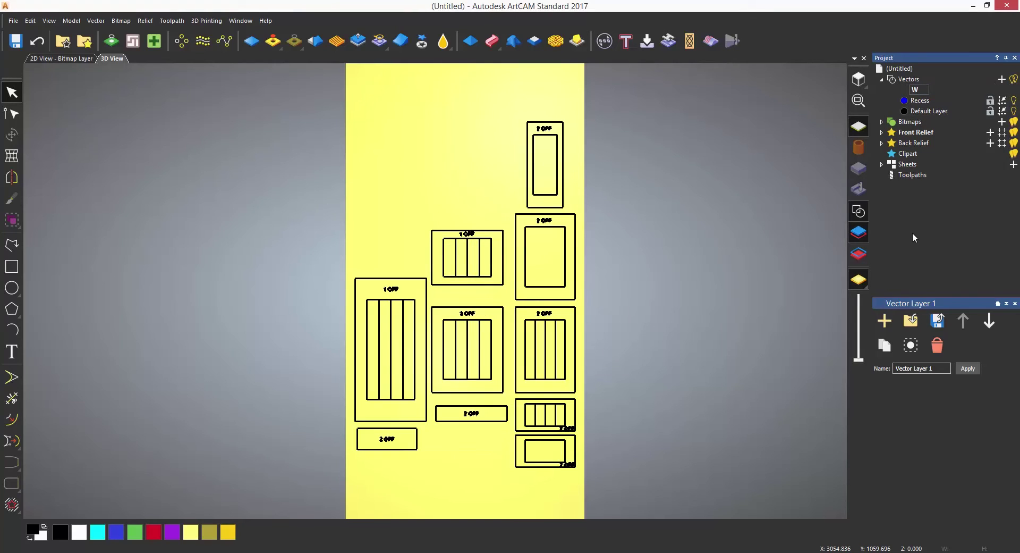
key("Return")
left_click(1002, 79)
type("Outside1")
key("Return")
- Colour the Outside1 layer green and the Window layer orange
left_click(904, 89)
left_click(429, 244)
left_click(412, 353)
left_click(905, 100)
left_click(416, 255)
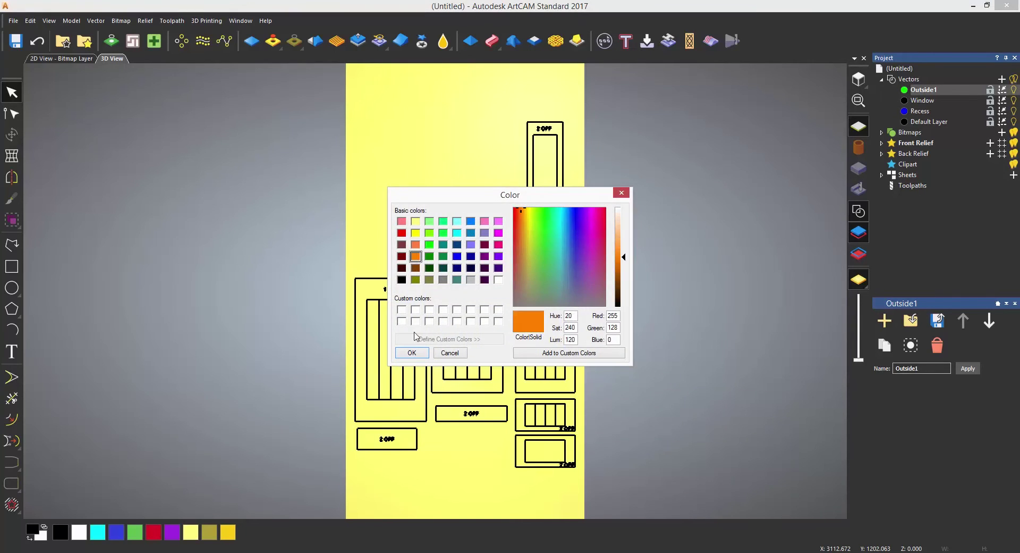
left_click(412, 352)
- Select the outer boxes of the 2 OFF, 1 OFF and 3 OFF door parts
left_click(564, 208)
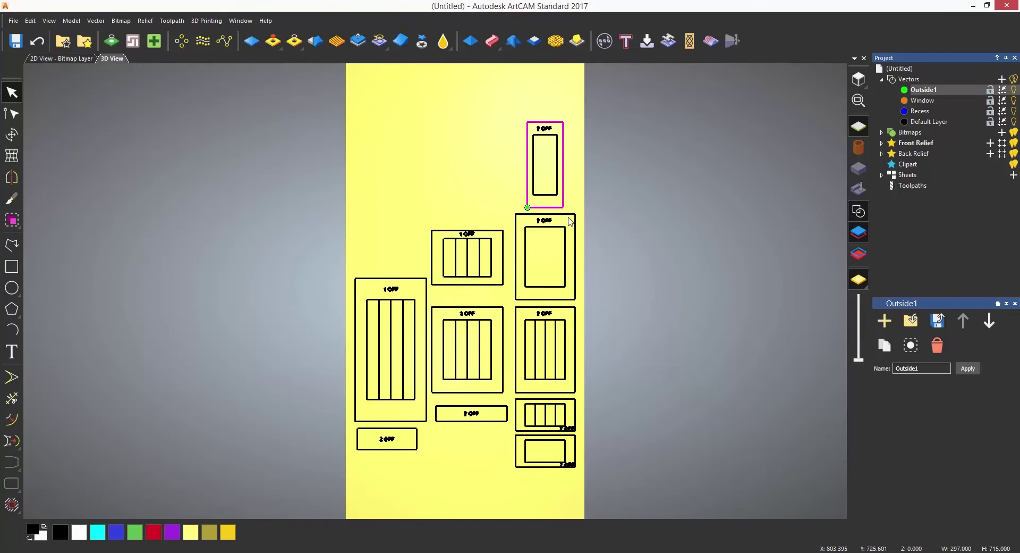
left_click(575, 220, "shift")
left_click(503, 251, "shift")
left_click(426, 281, "shift")
left_click(440, 308, "shift")
left_click(522, 308, "shift")
left_click(521, 408, "shift")
left_click(518, 438, "shift")
left_click(490, 412, "shift")
- Add the bottom-left 2 OFF box and move all selected outer boxes onto Outside1
left_click(418, 432, "shift")
right_click(417, 431)
mouse_move(520, 365)
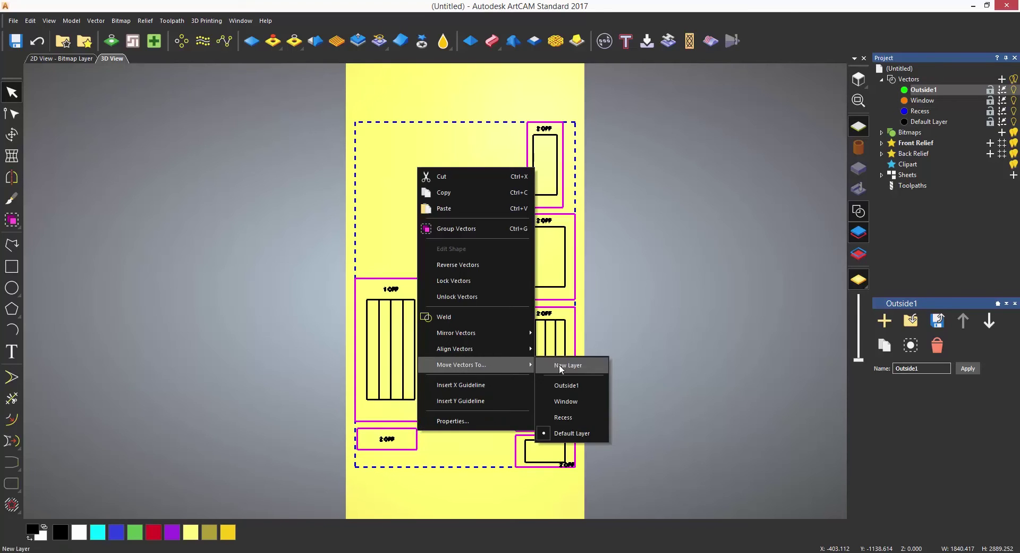
left_click(563, 381)
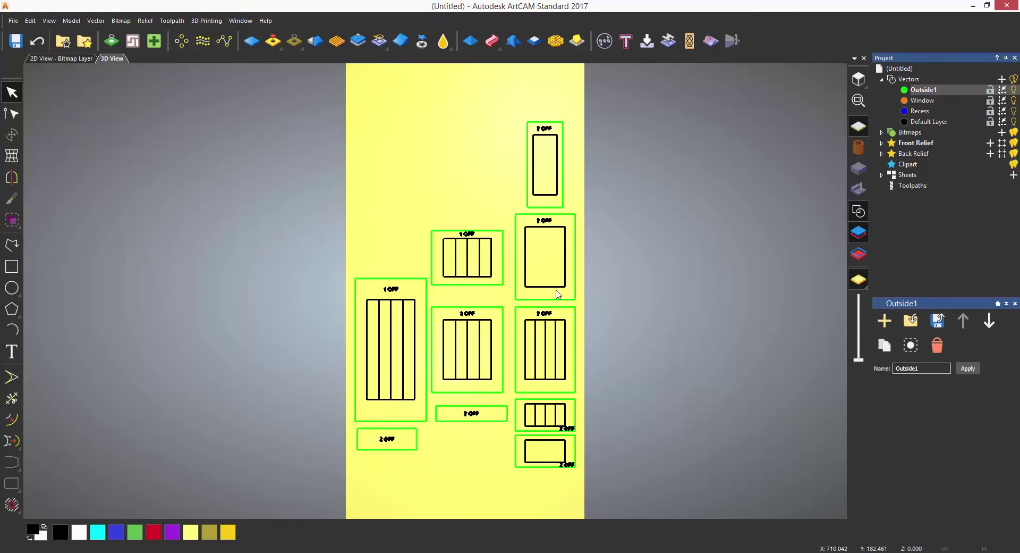
- Move the rectangle inside the top 2 OFF part onto the Window layer
left_click(558, 167)
right_click(558, 164)
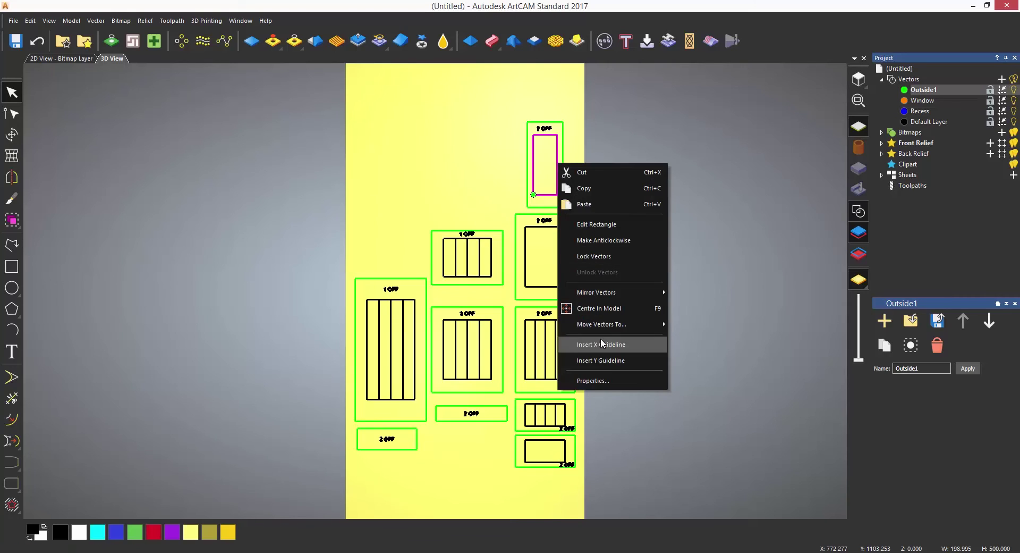
mouse_move(606, 324)
left_click(710, 360)
- Select the inner rectangles of the remaining door parts and move them onto Recess
left_click(566, 264)
left_click(491, 259, "shift")
left_click(415, 318, "shift")
left_click(492, 341, "shift")
left_click(566, 353, "shift")
left_click(565, 416, "shift")
left_click(542, 440, "shift")
right_click(539, 440)
mouse_move(585, 374)
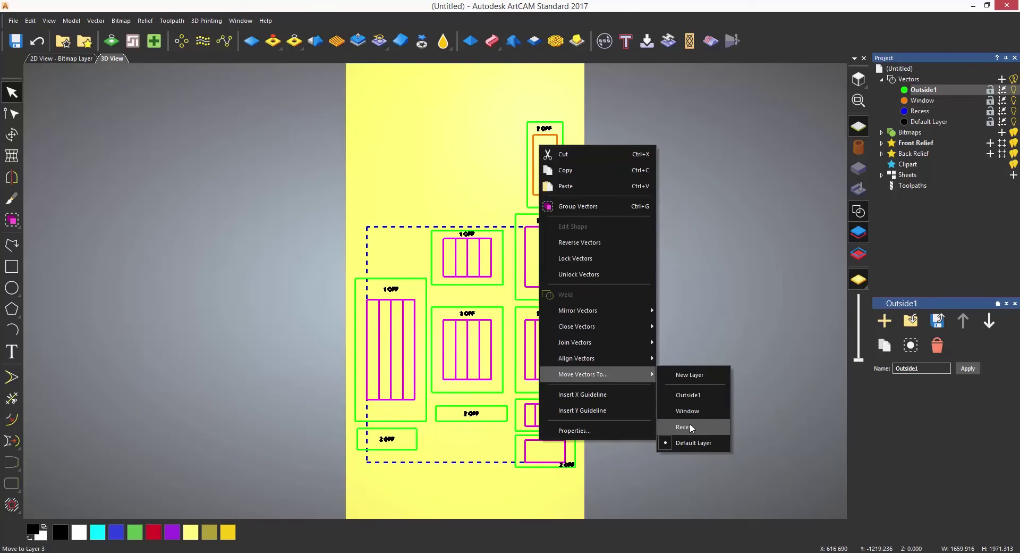
left_click(690, 423)
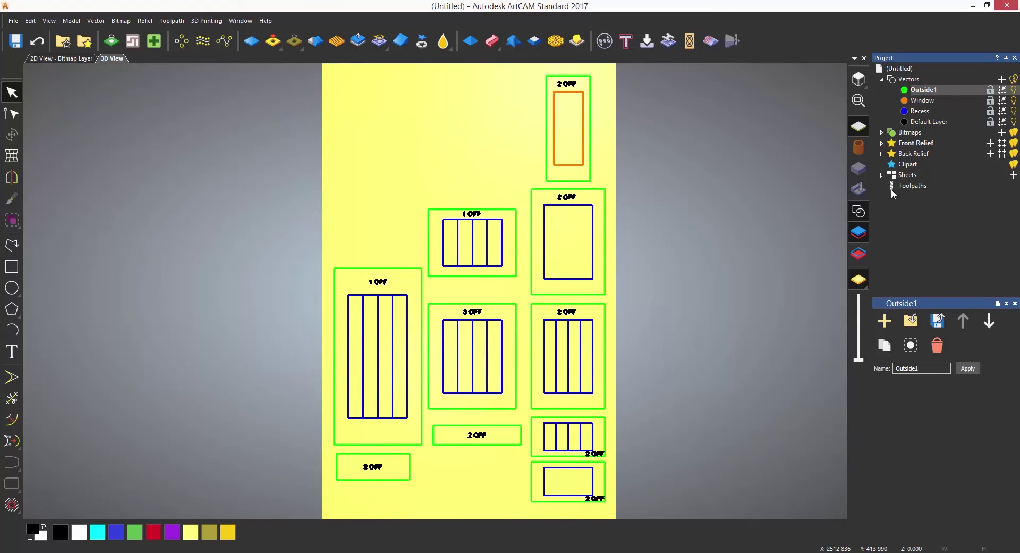
left_click(910, 186)
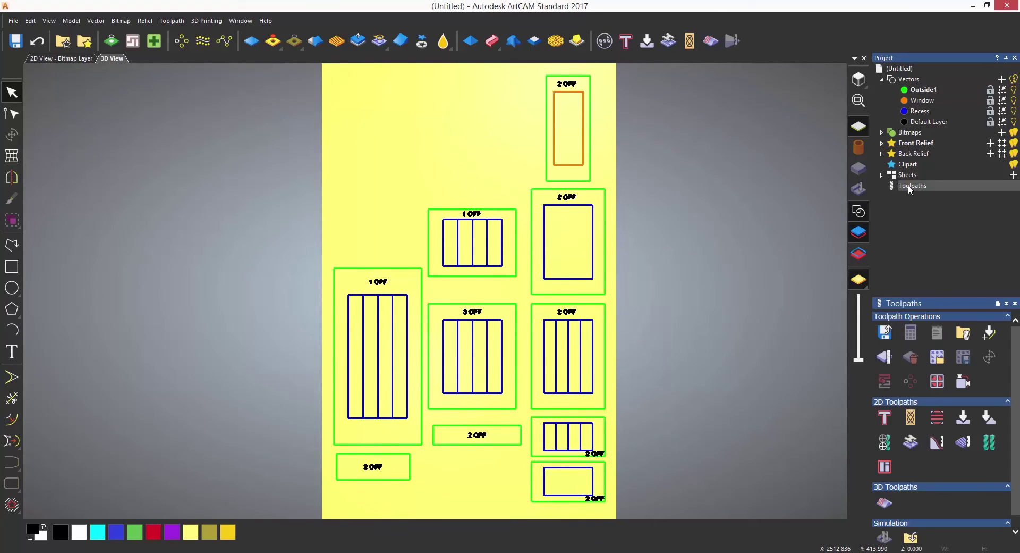
- Load the Cabinet.tpl toolpath template into the new model
left_click(938, 356)
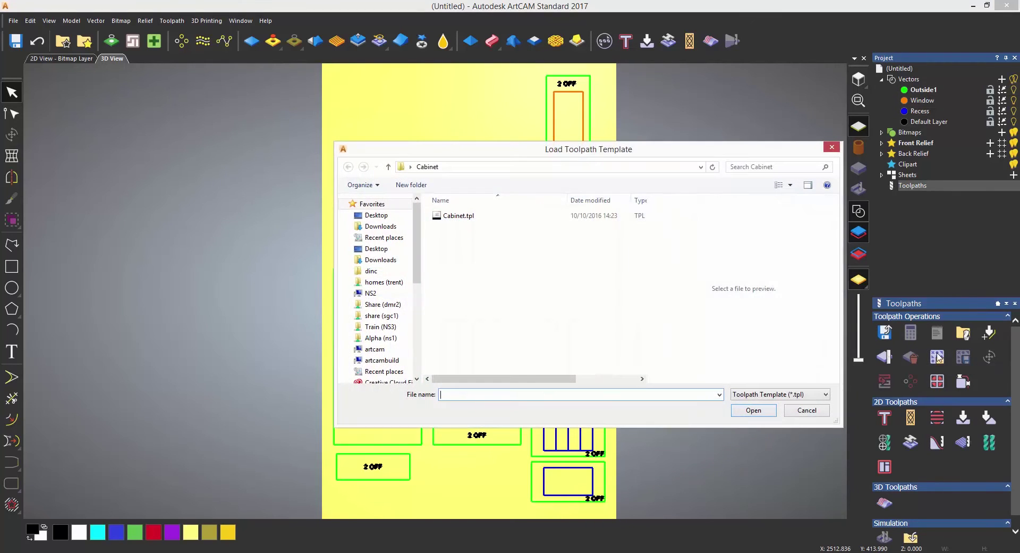
left_click(450, 216)
left_click(754, 412)
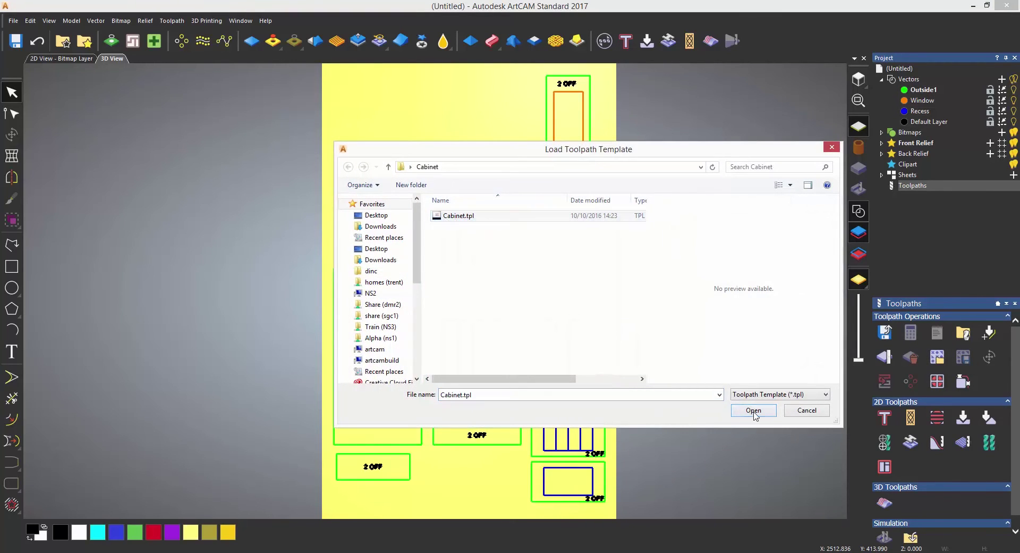
left_click(882, 186)
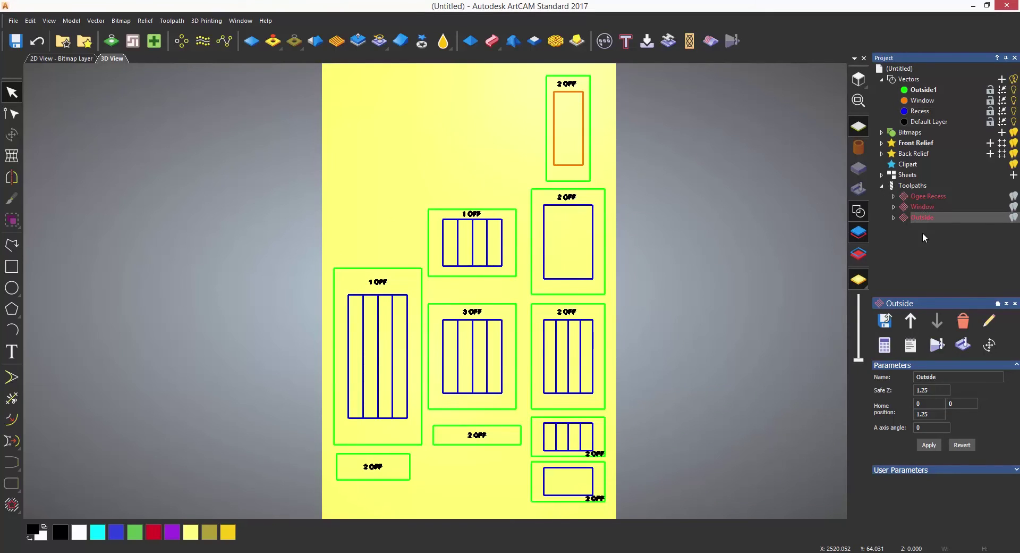
left_click(904, 186)
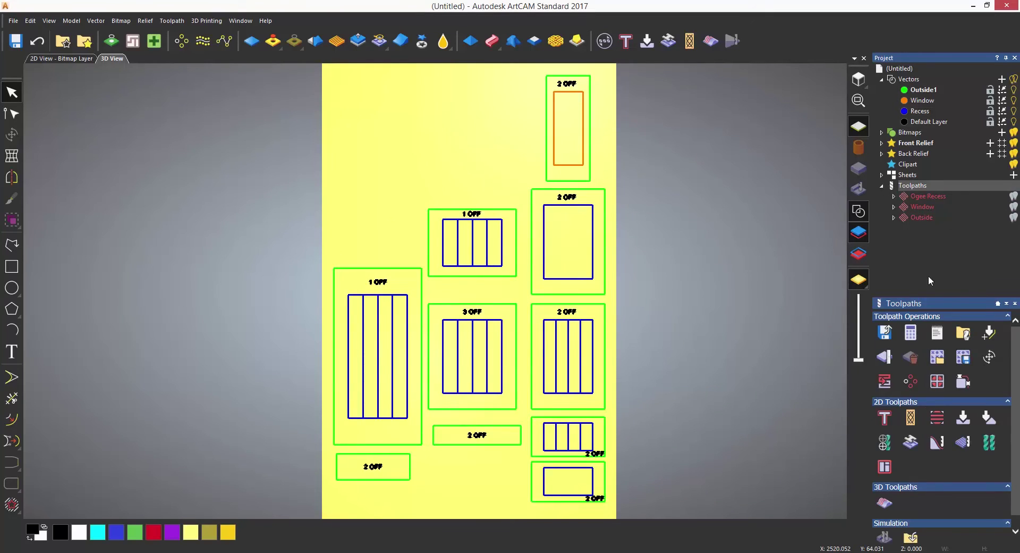
- Batch-calculate all three toolpaths; Outside fails because no Outside layer exists
left_click(919, 333)
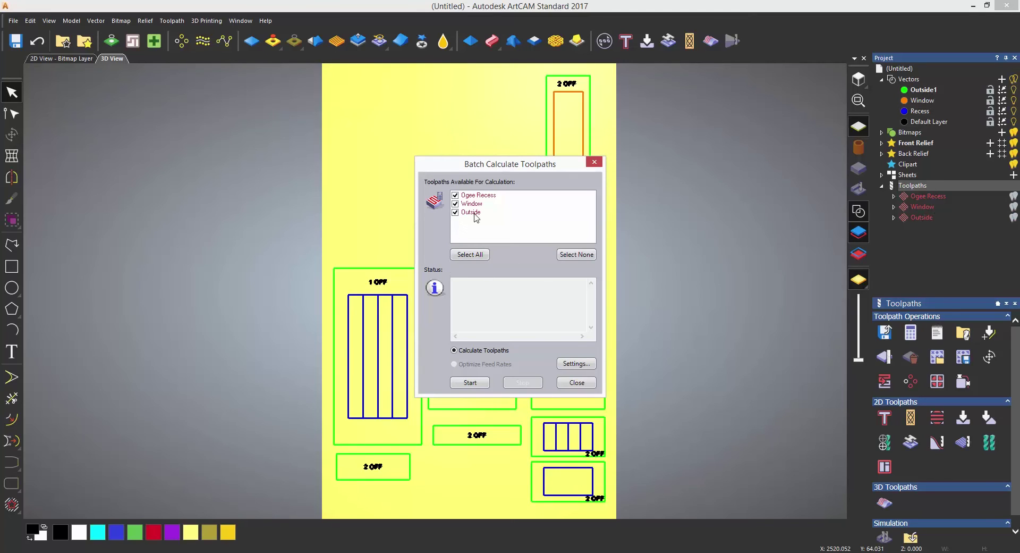
left_click(485, 383)
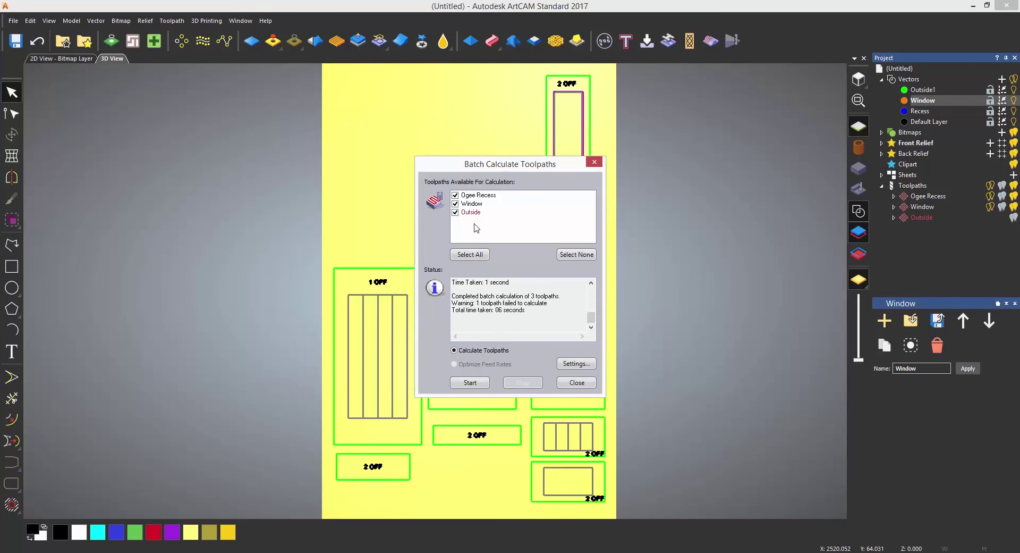
left_click_drag(591, 318, 591, 318)
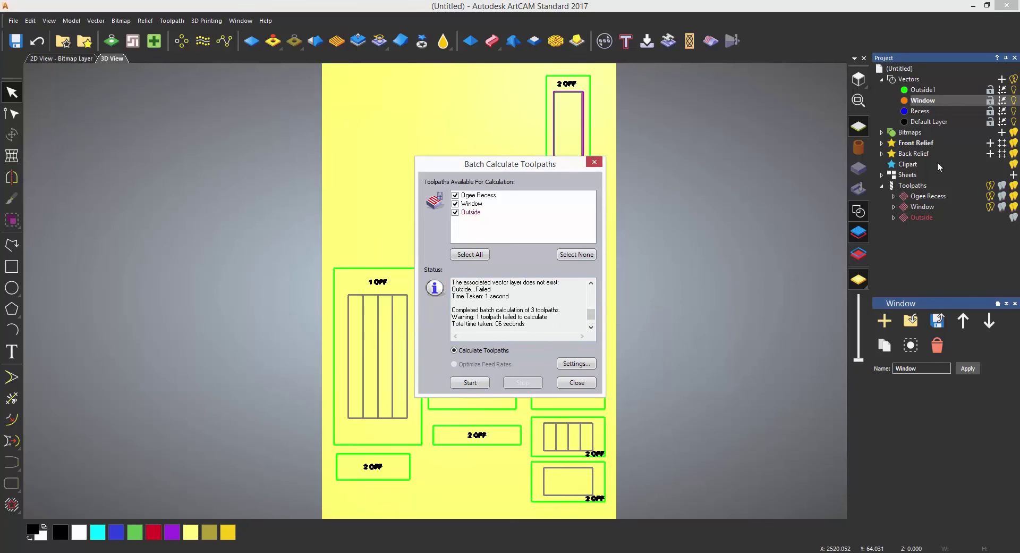
left_click(577, 383)
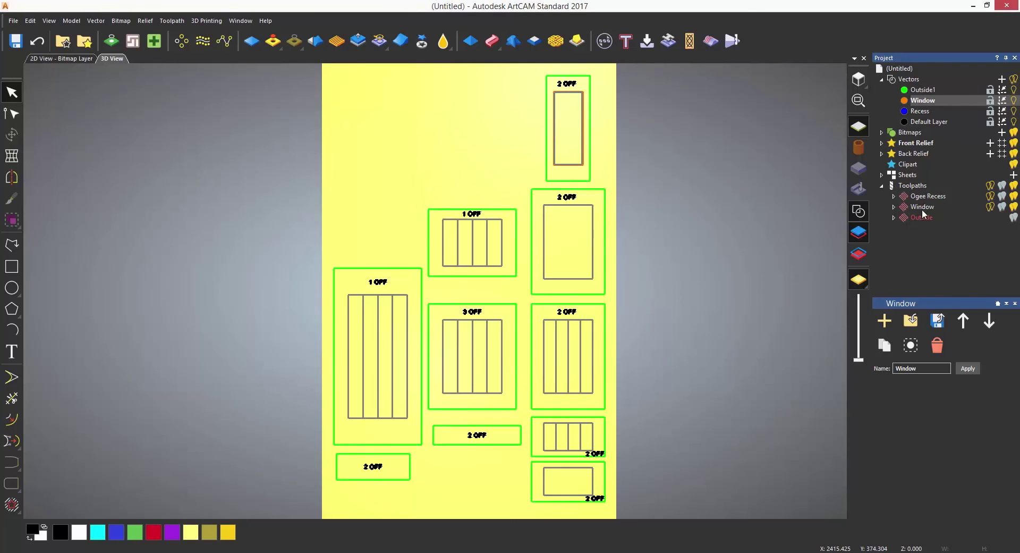
- Rename the Outside1 vector layer to Outside
right_click(924, 90)
left_click(936, 303)
key("BackSpace")
key("Return")
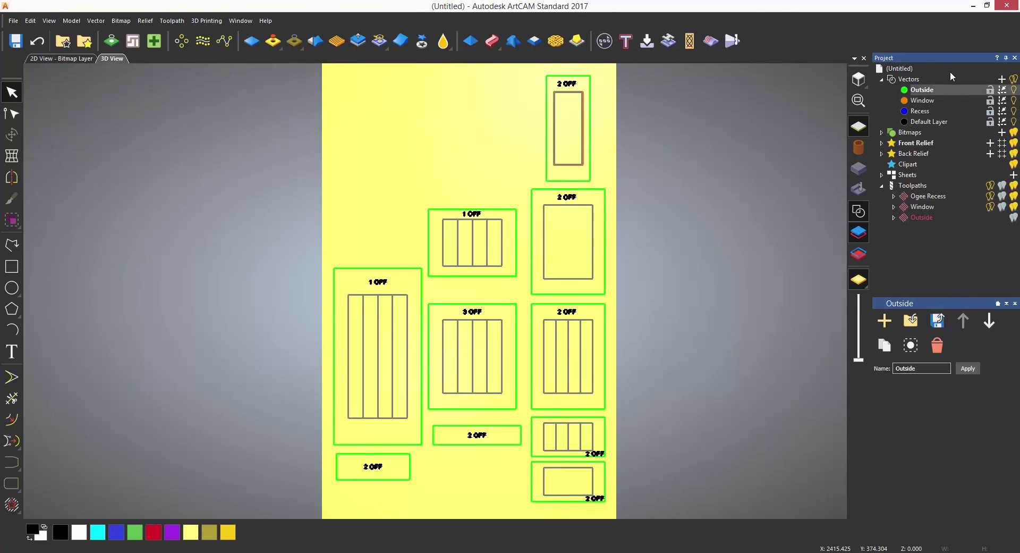
- Batch-calculate only the Outside toolpath so it now computes successfully
left_click(907, 185)
left_click(911, 332)
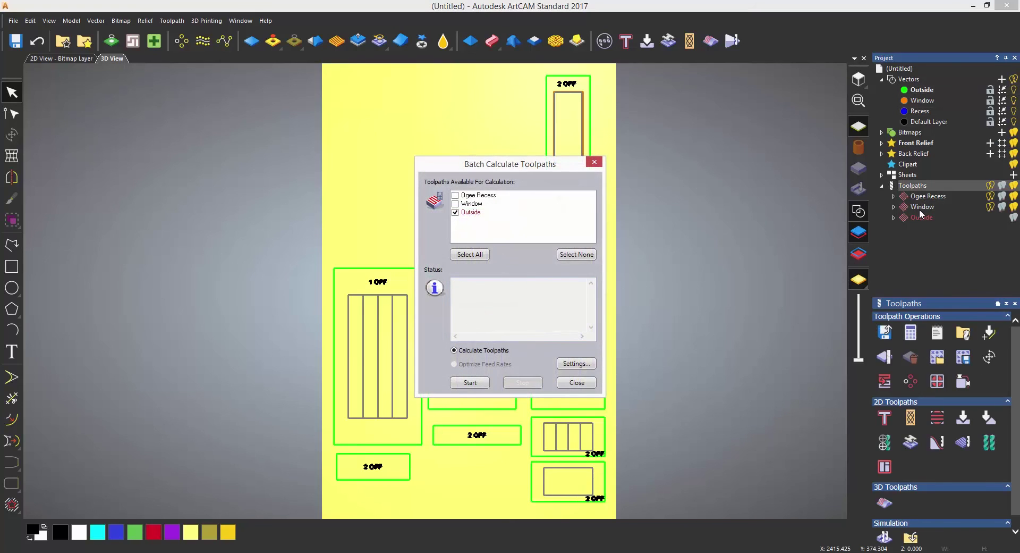
left_click(475, 384)
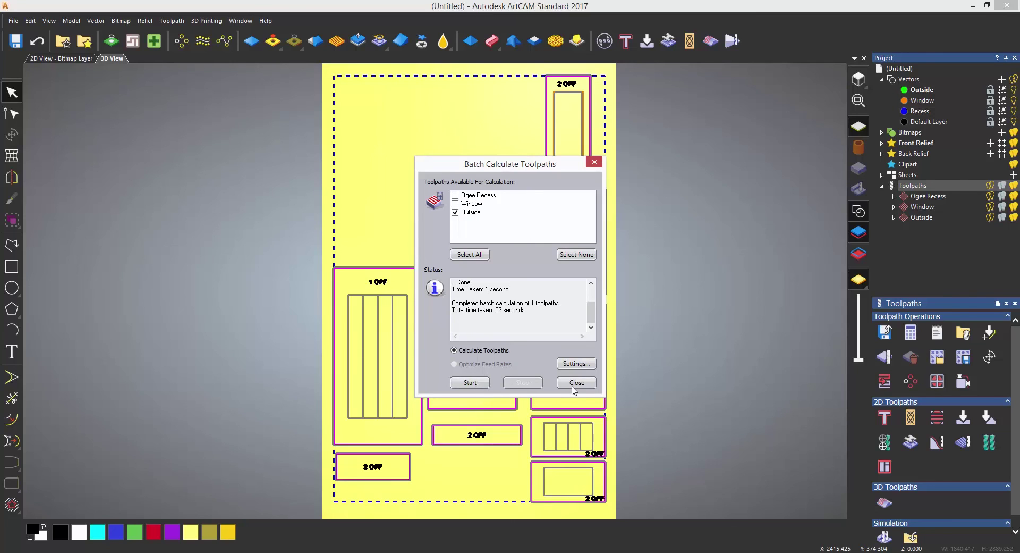
left_click(564, 383)
left_click(914, 187)
- Set the material thickness to 18 mm in Material Setup
left_click(893, 361)
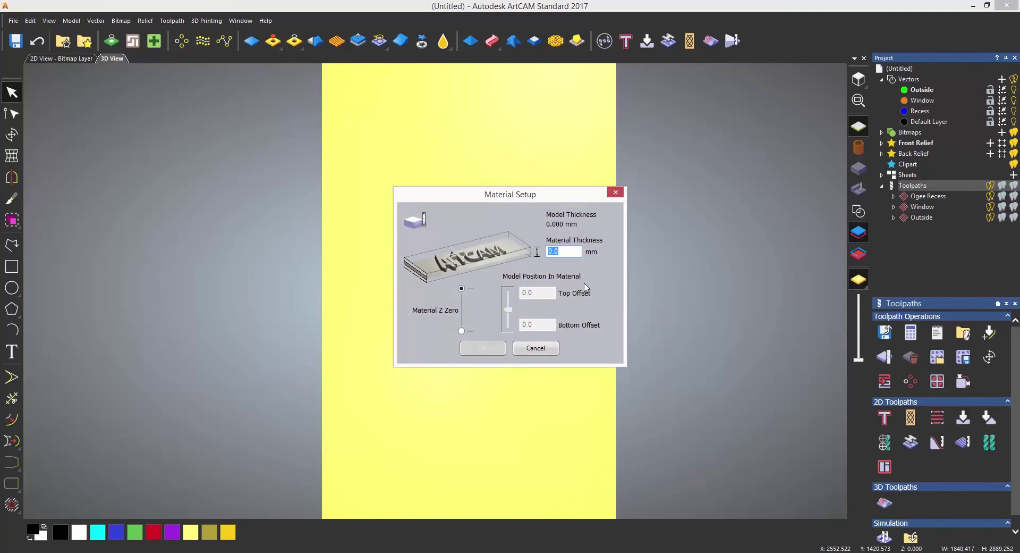
type("18")
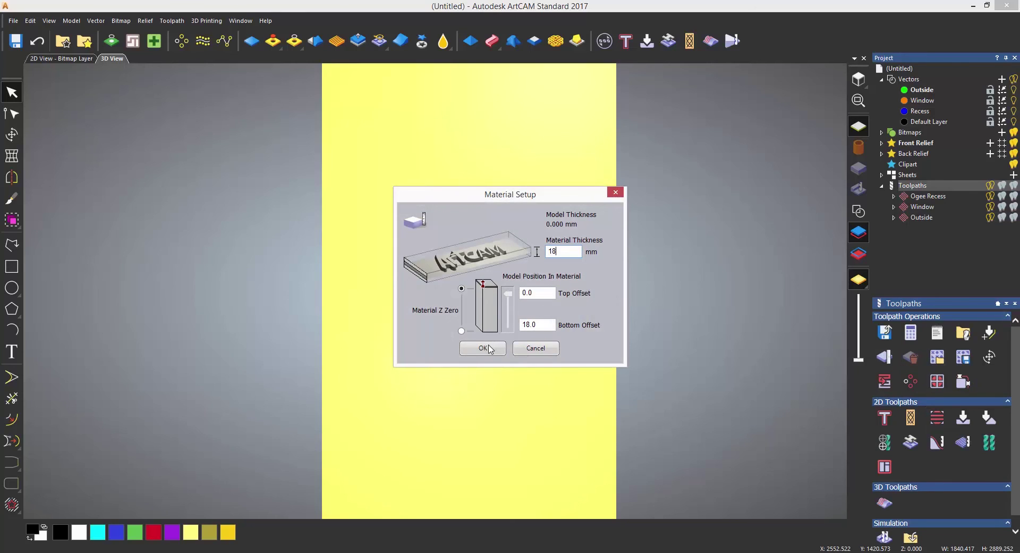
left_click(484, 348)
- Simulate the Ogee Recess toolpath in the 18 mm block and play it
right_click(928, 197)
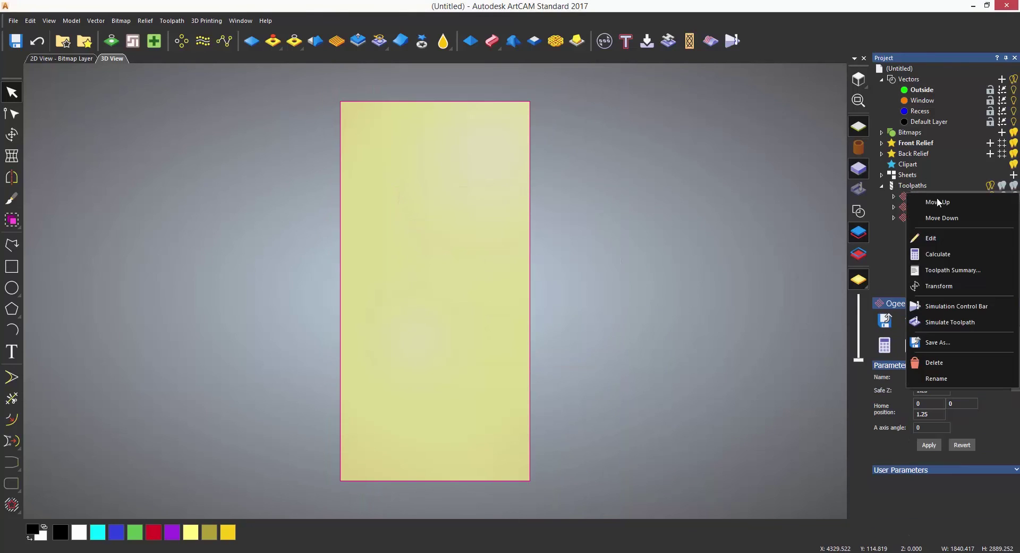
left_click(947, 317)
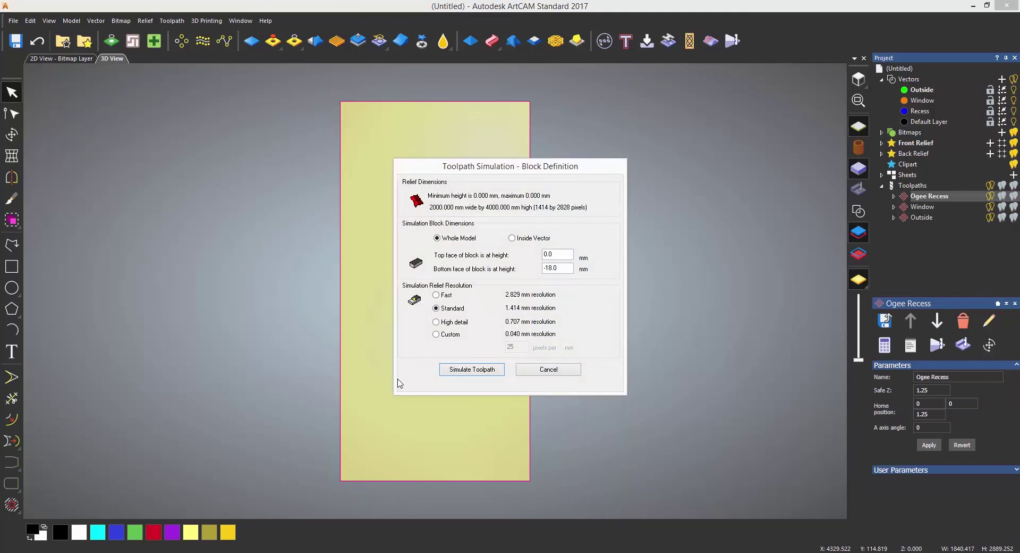
left_click(474, 376)
left_click(100, 95)
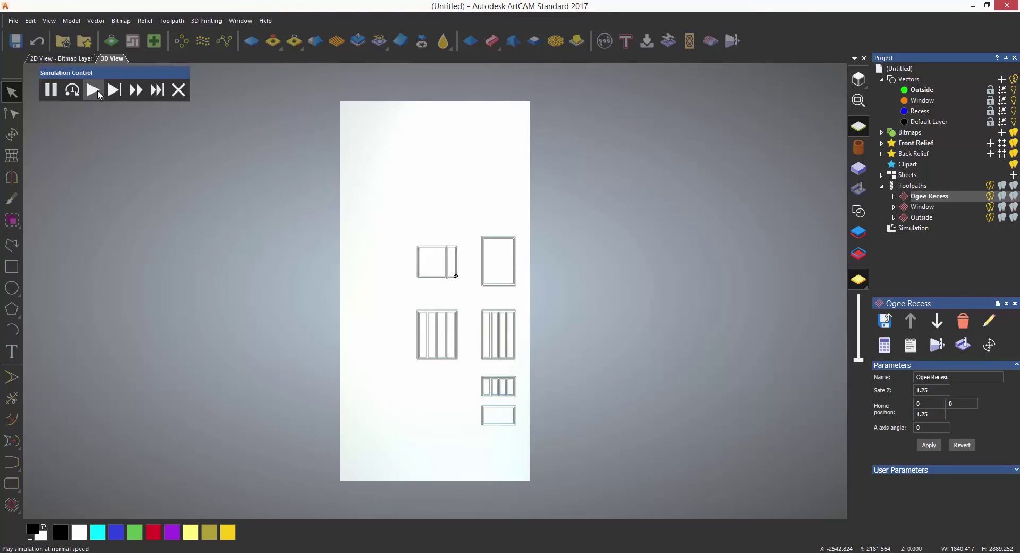
- Simulate the Window and Outside toolpaths to show the cut door parts
right_click(927, 208)
left_click(950, 336)
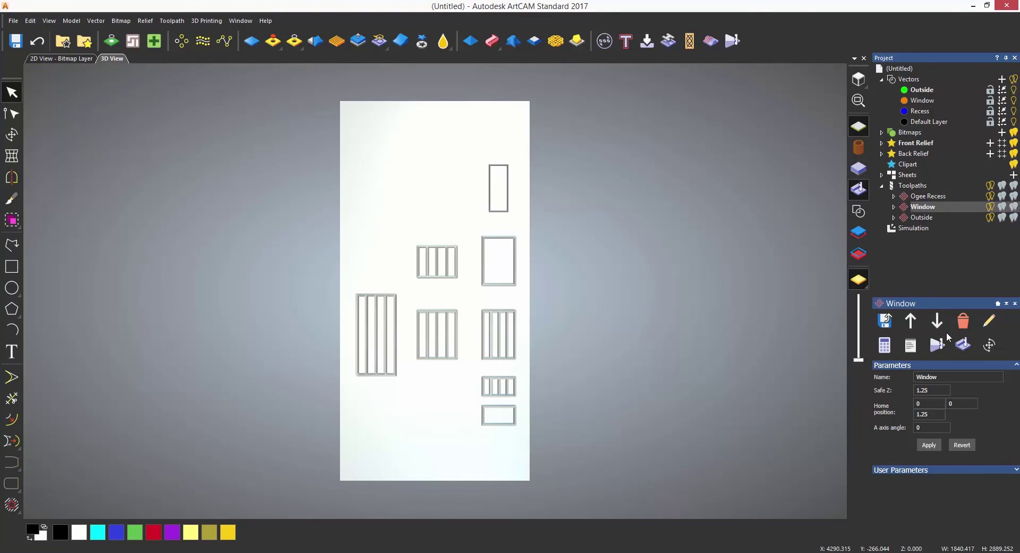
right_click(928, 217)
left_click(952, 346)
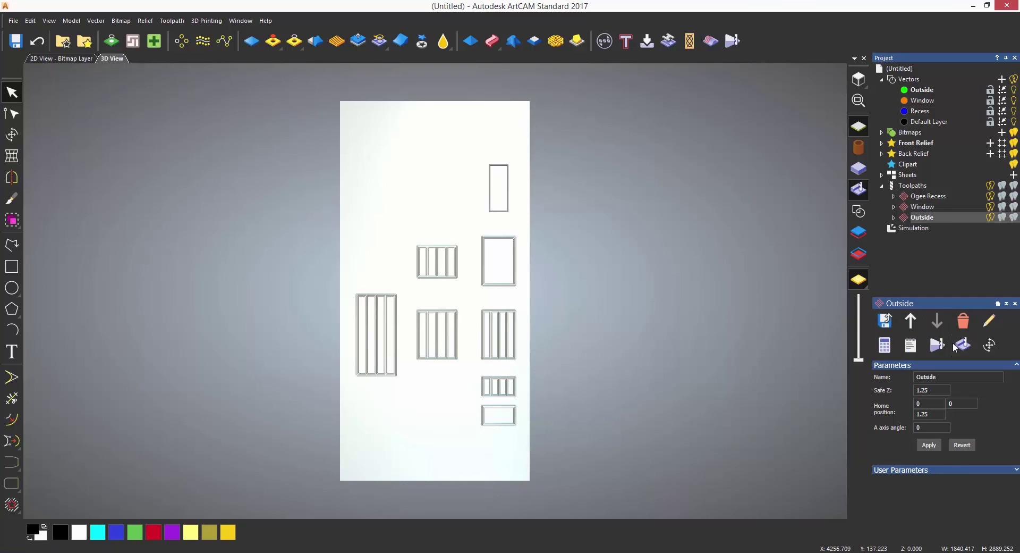
left_click(922, 229)
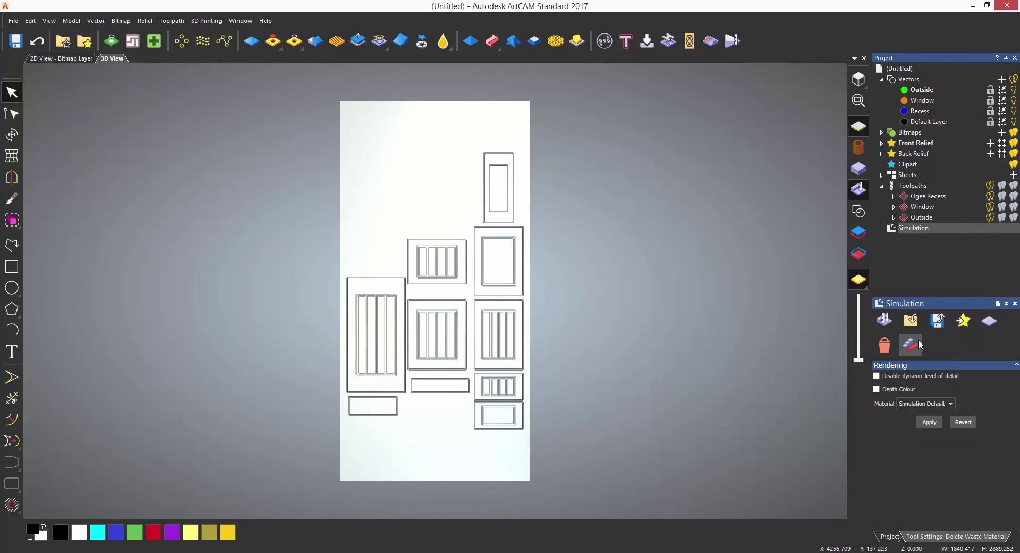